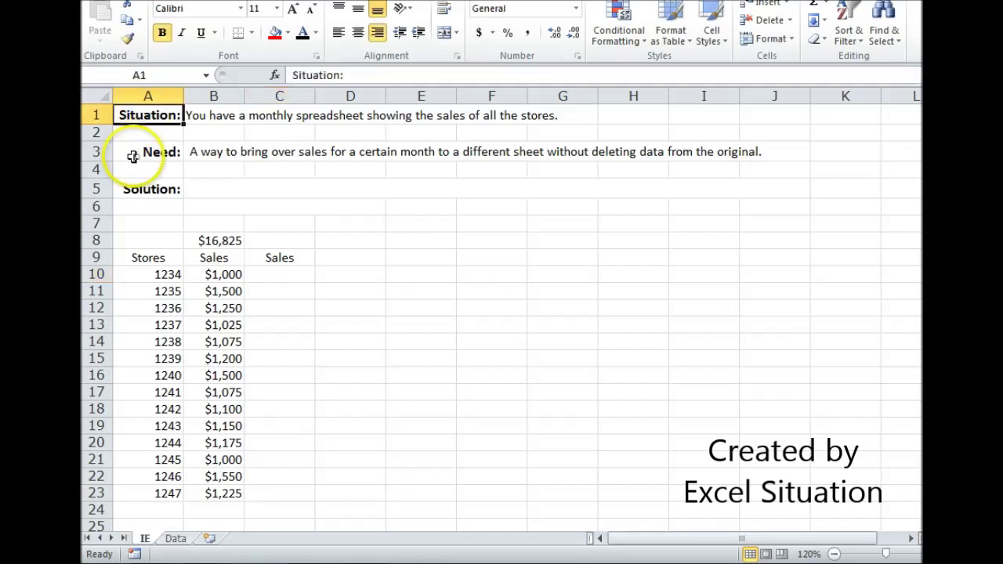
On the Data sheet, set the Month filter to include every month
click(133, 156)
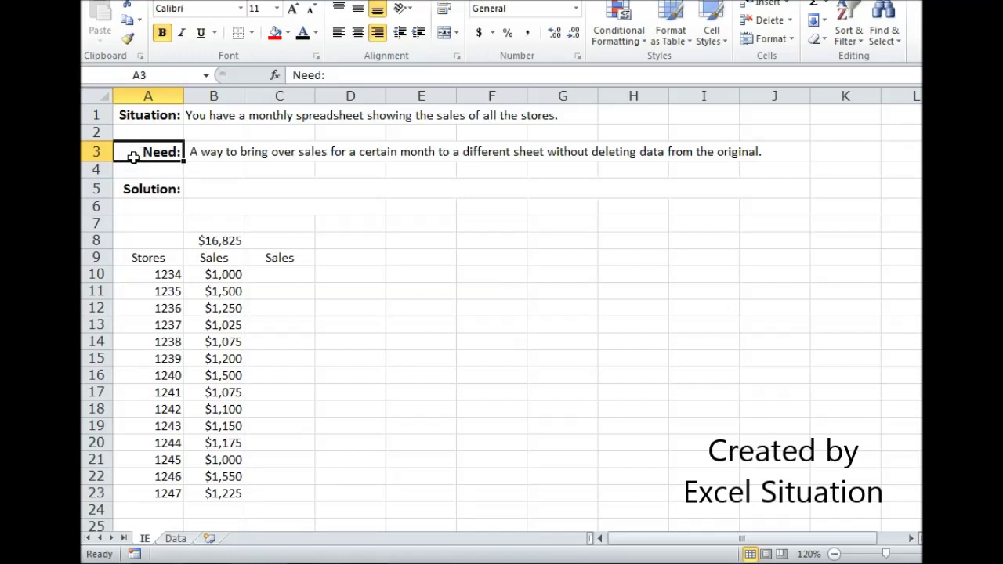
click(175, 538)
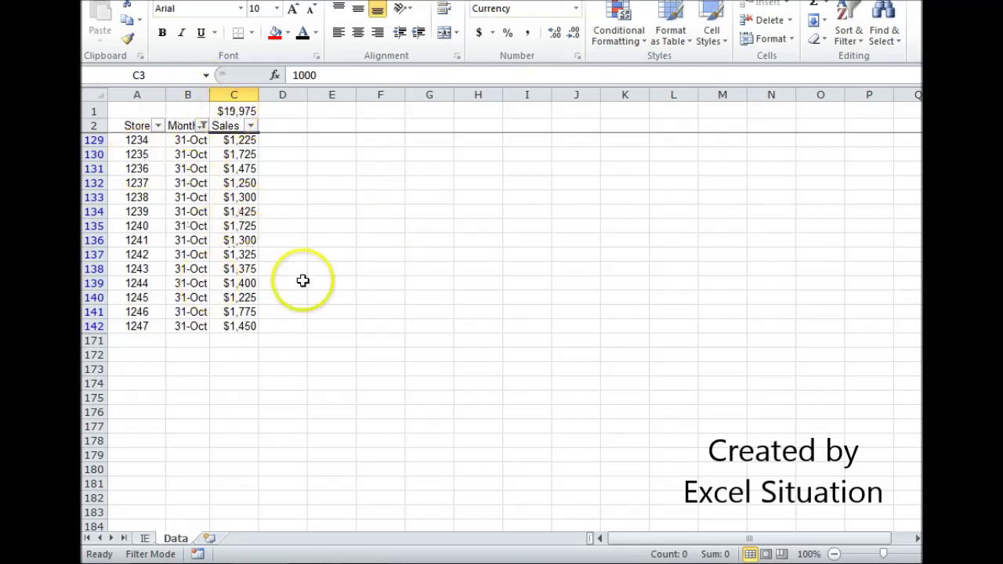
click(202, 126)
click(149, 280)
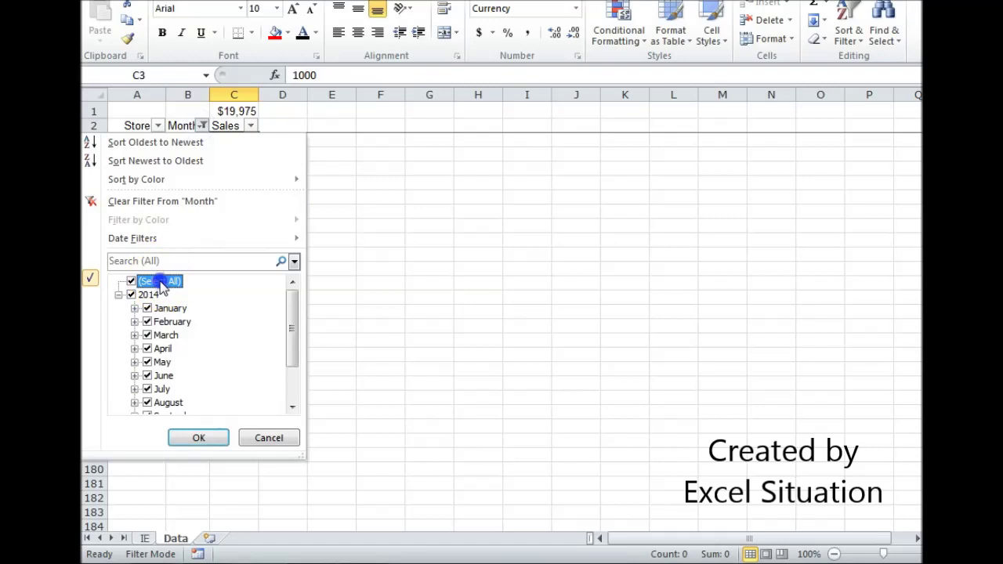
click(196, 438)
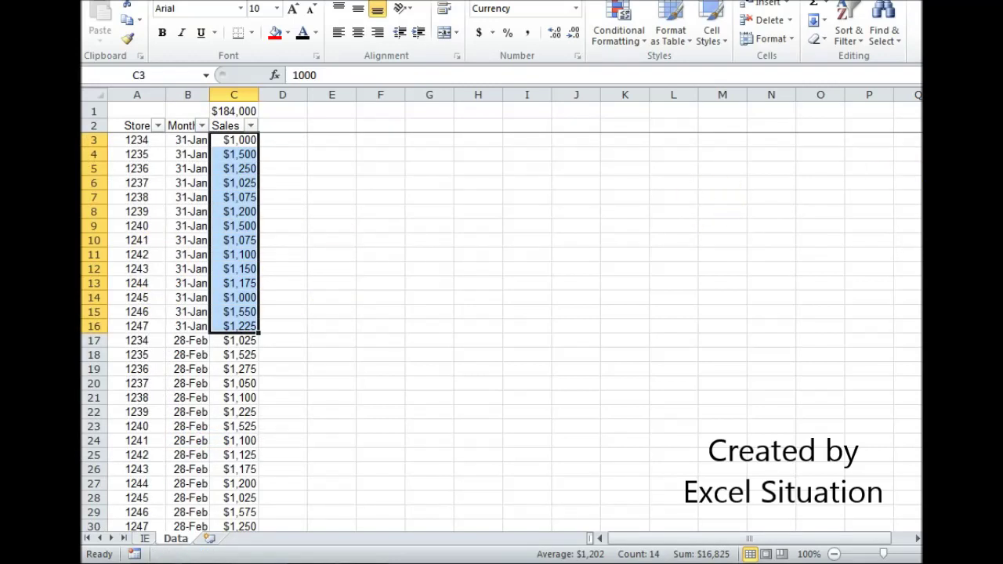
mouse_move(926, 105)
mouse_down()
mouse_move(927, 118)
mouse_move(927, 105)
mouse_up()
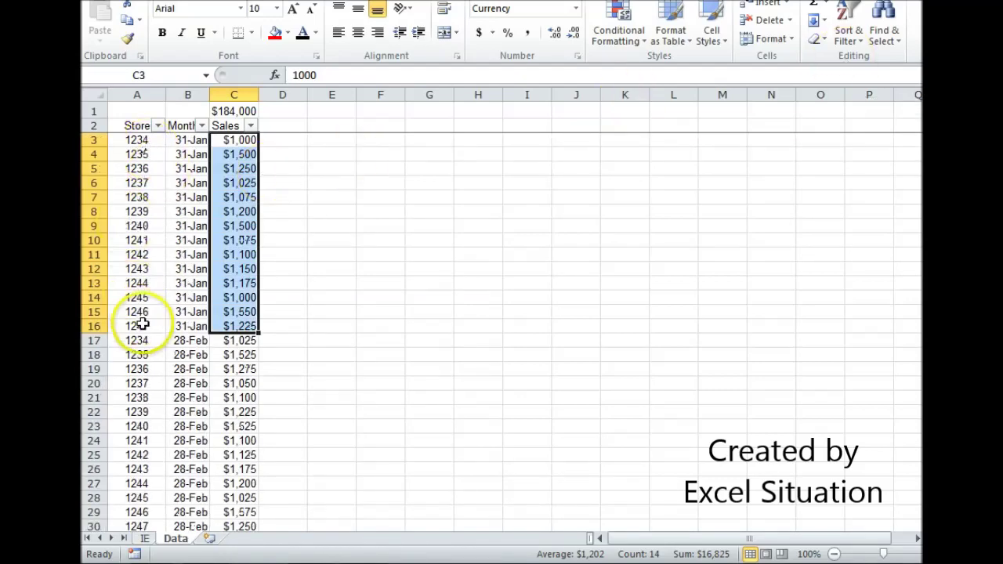
On the IE sheet, examine the VLOOKUP formula in B10, the first store numbers and the sales values in B10:B23
click(144, 539)
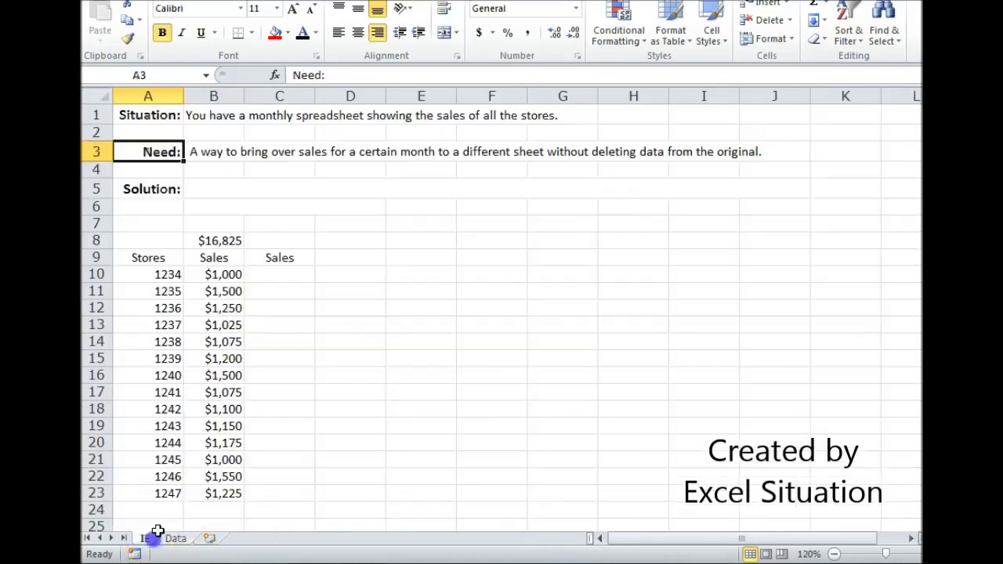
click(231, 280)
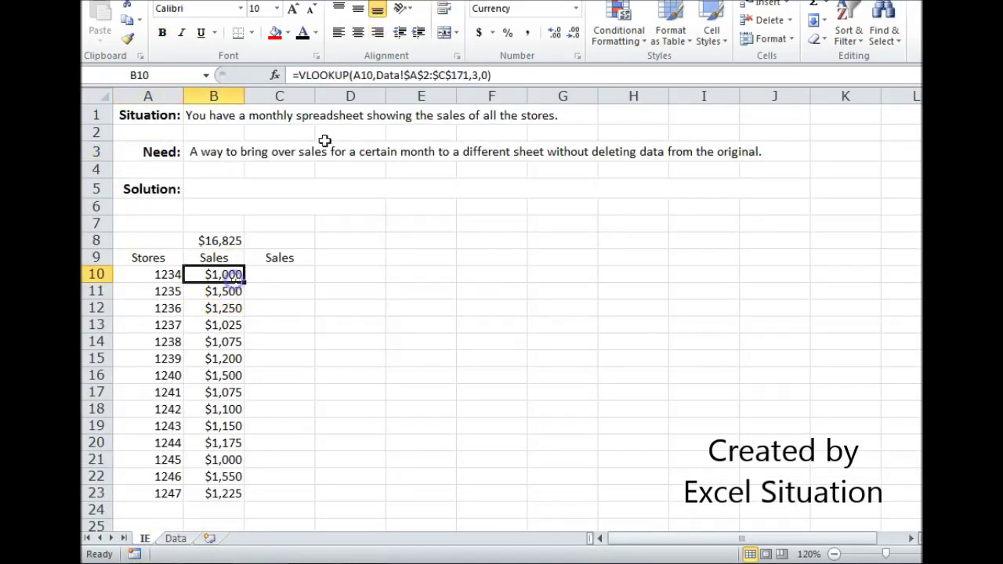
click(145, 274)
click(149, 291)
click(152, 310)
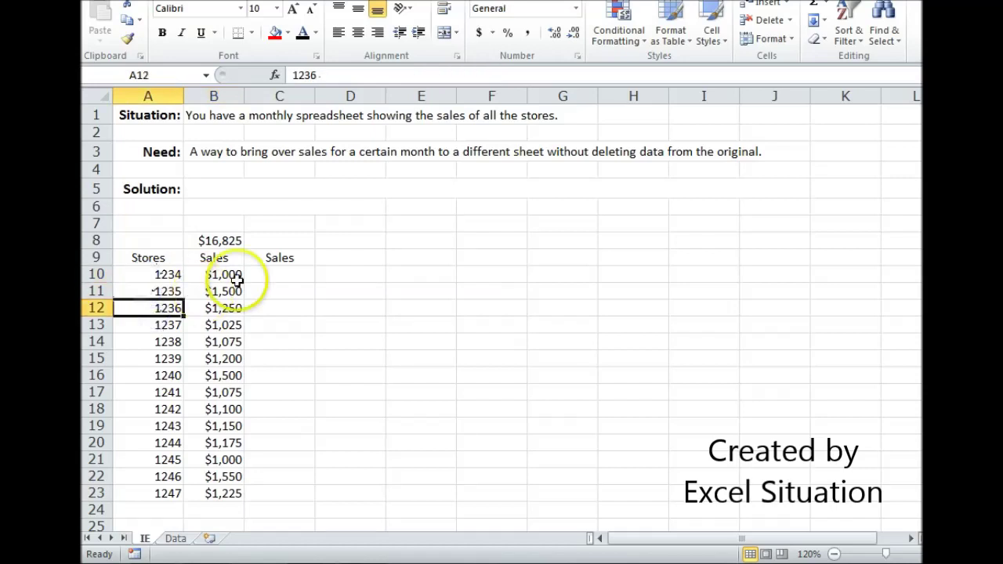
drag(228, 274, 224, 494)
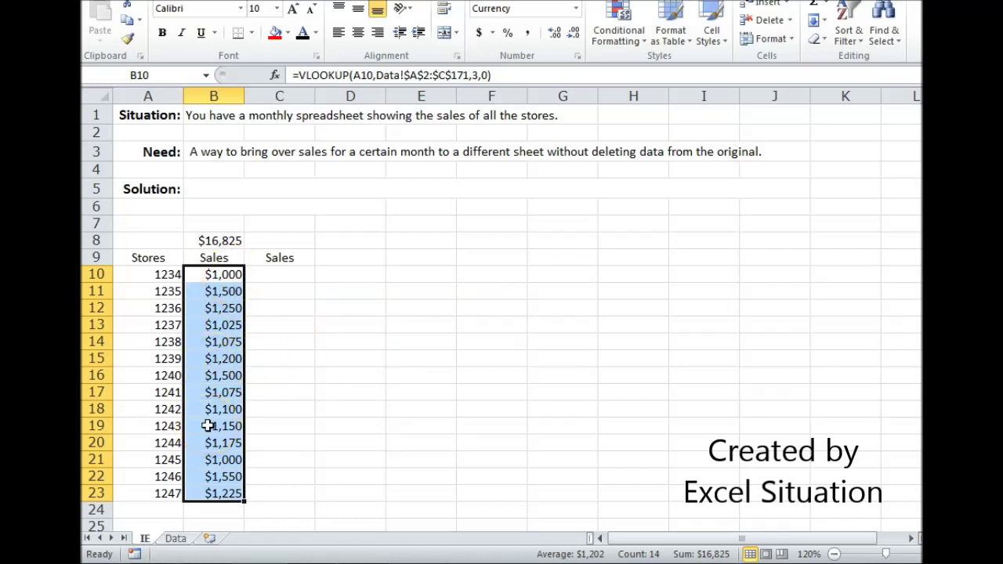
Filter the Month column on the Data sheet to show only January 2014
click(175, 538)
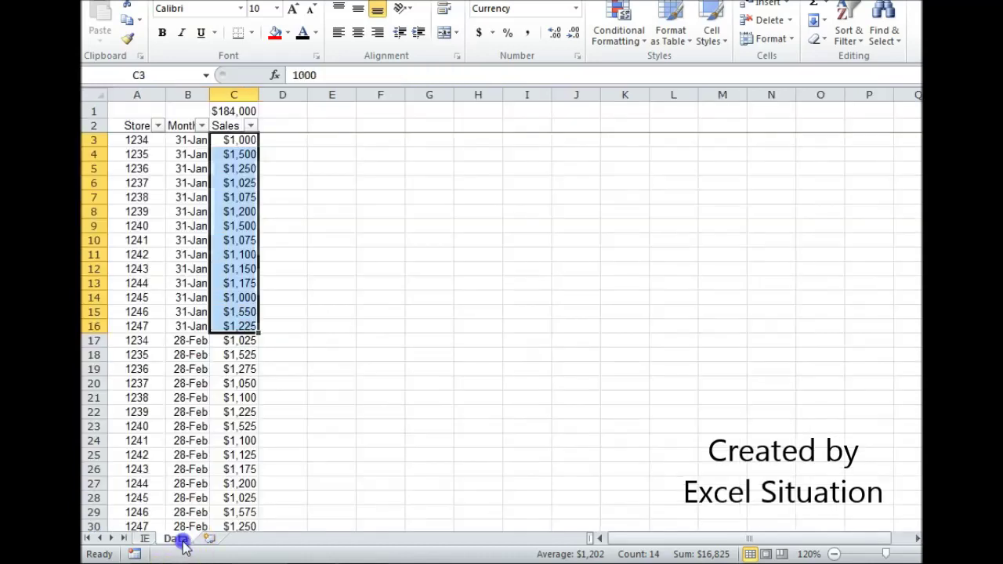
click(201, 125)
click(154, 284)
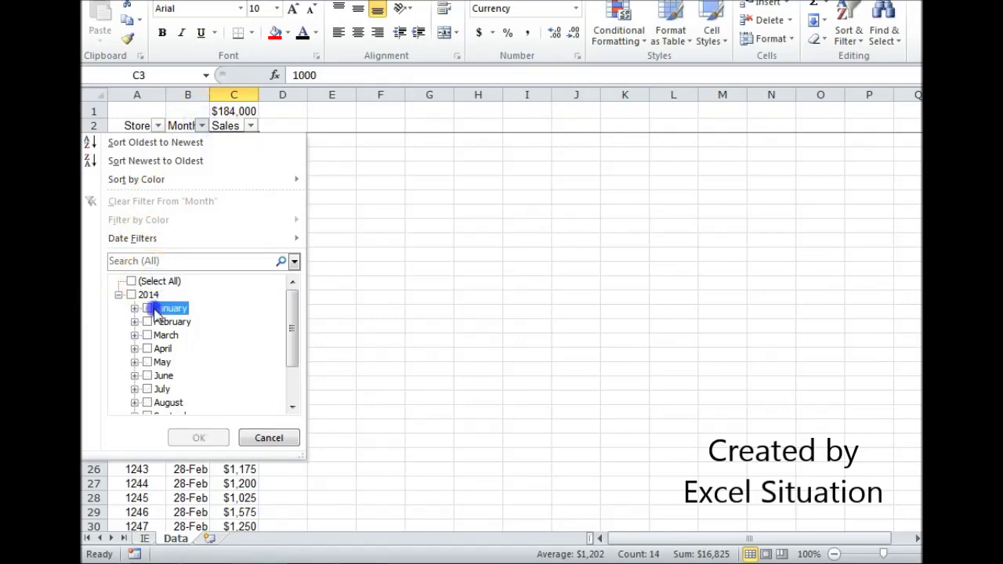
click(149, 308)
click(198, 438)
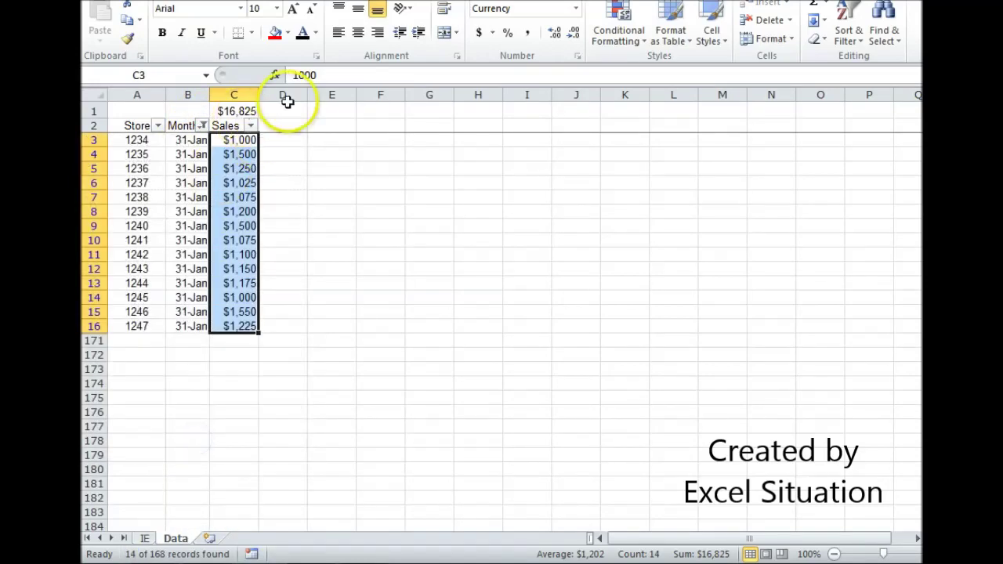
On the IE sheet, review the SUBTOTAL and IF arguments in C10's VLOOKUP formula and confirm it as an array formula
click(145, 538)
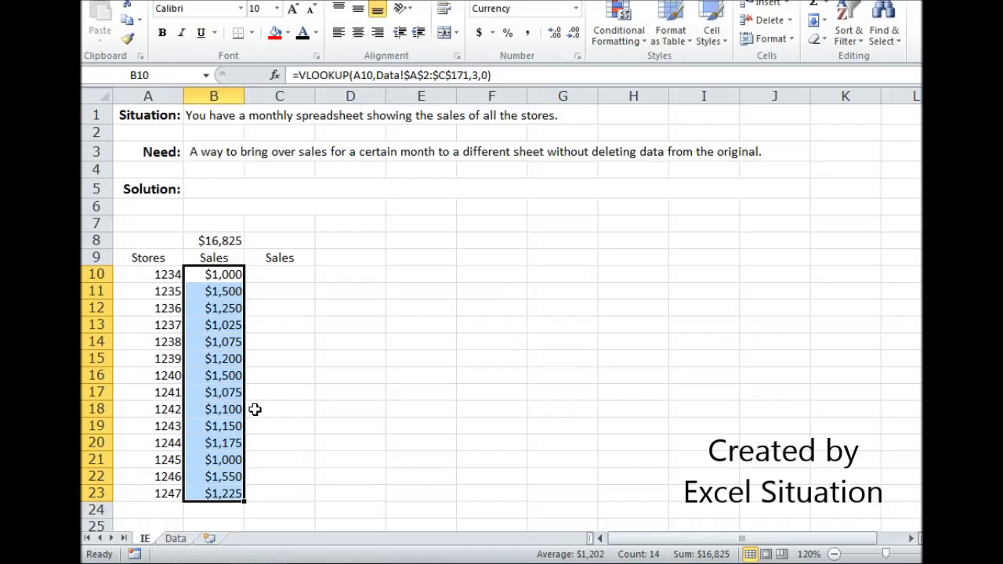
click(274, 273)
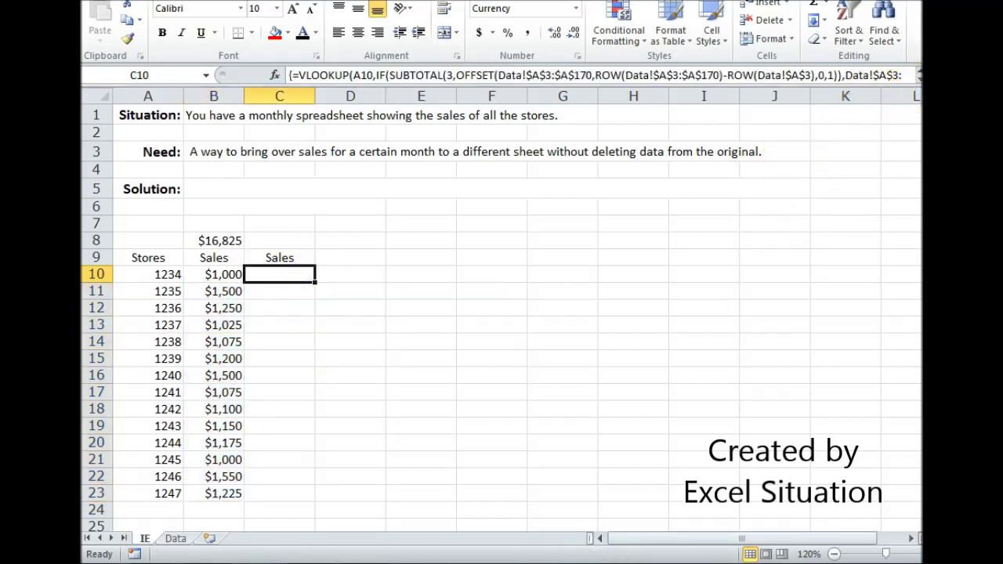
click(917, 75)
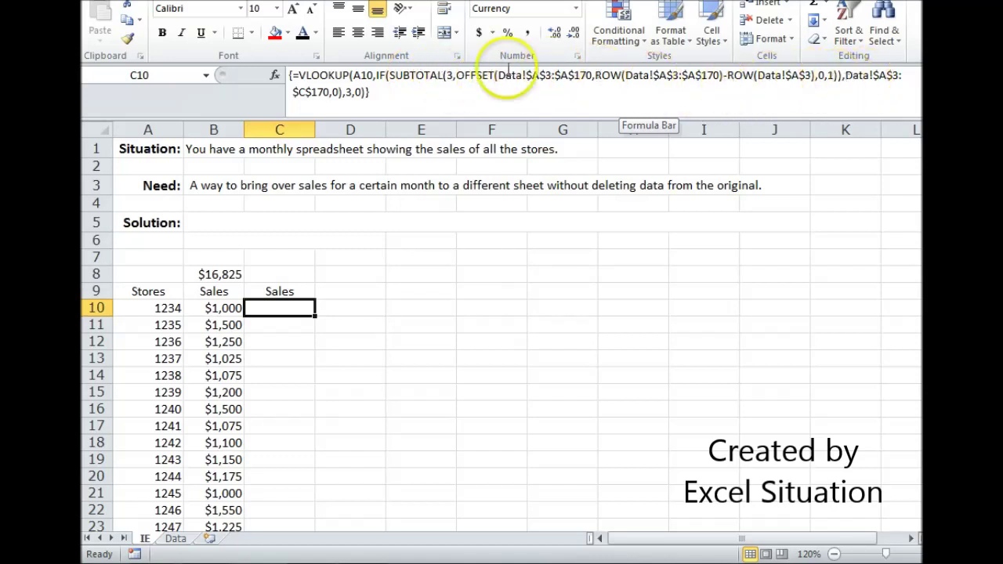
click(390, 75)
click(274, 75)
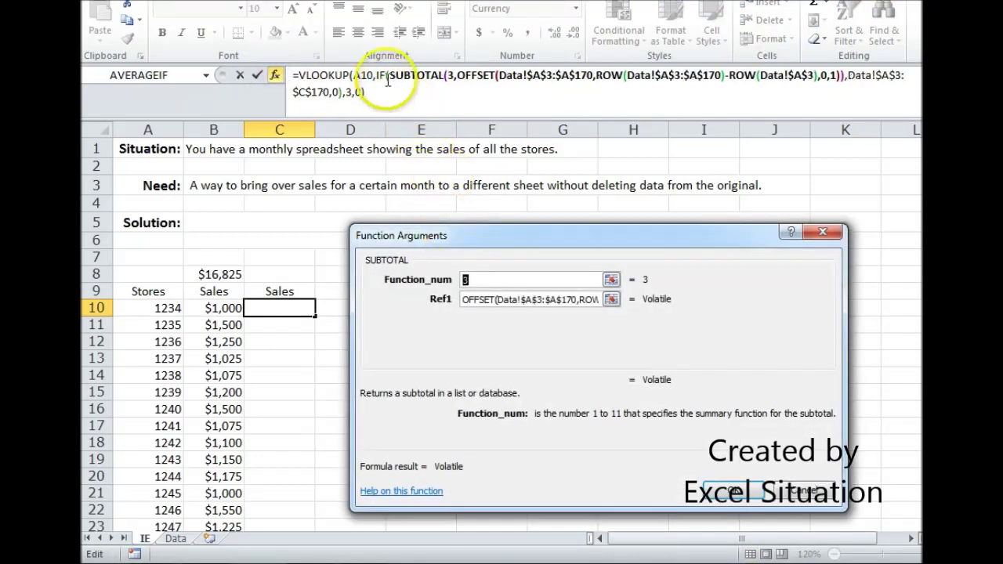
click(380, 75)
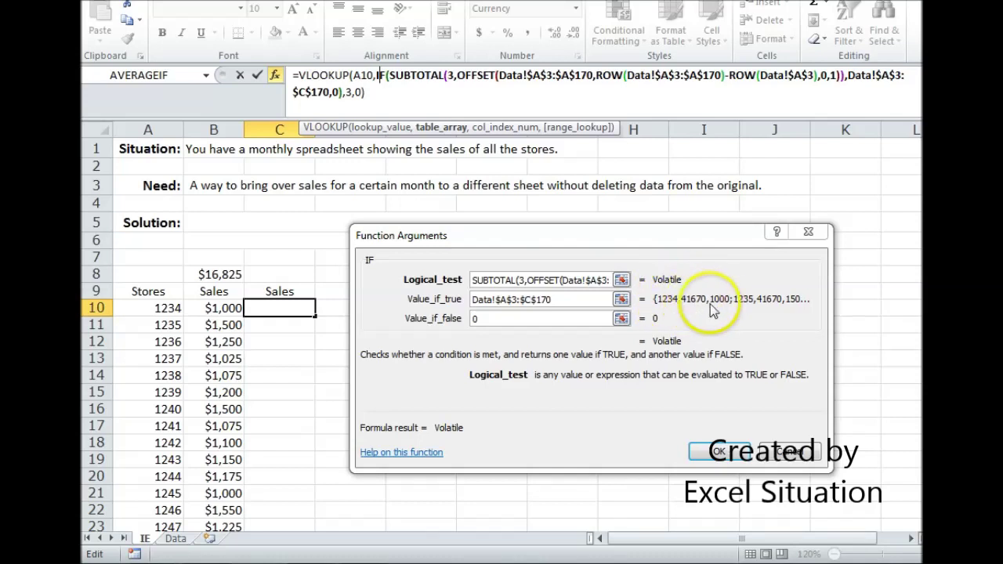
ctrl+shift+click(718, 452)
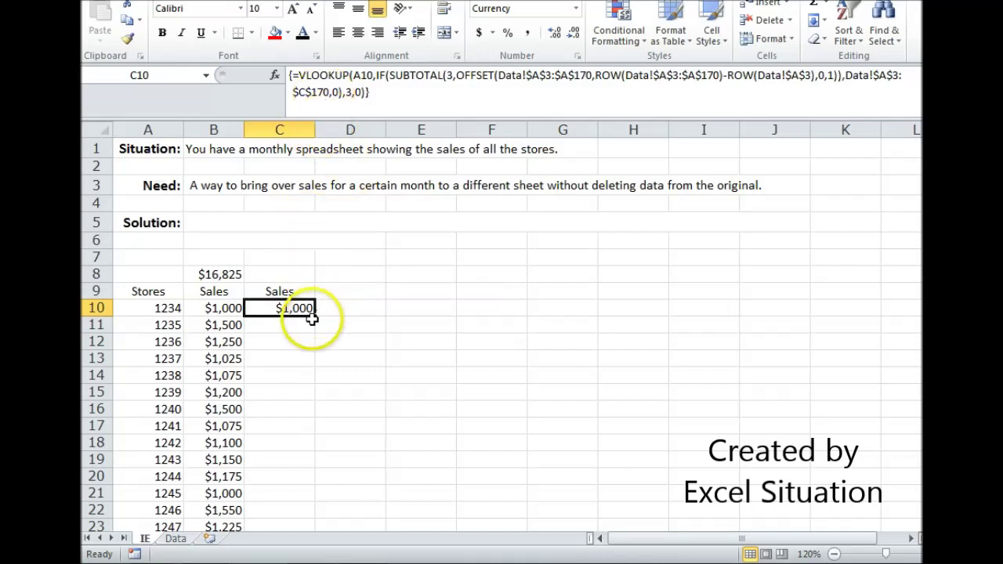
Fill the C10 lookup formula down to C23 and copy the sum formula from B8 into C8
drag(316, 314, 292, 512)
click(208, 243)
click(210, 253)
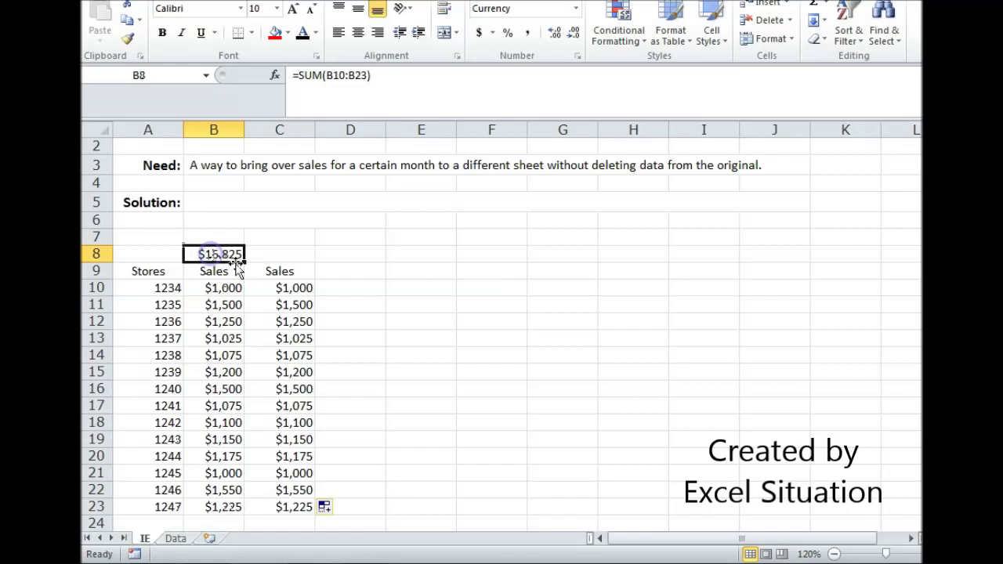
drag(244, 262, 284, 259)
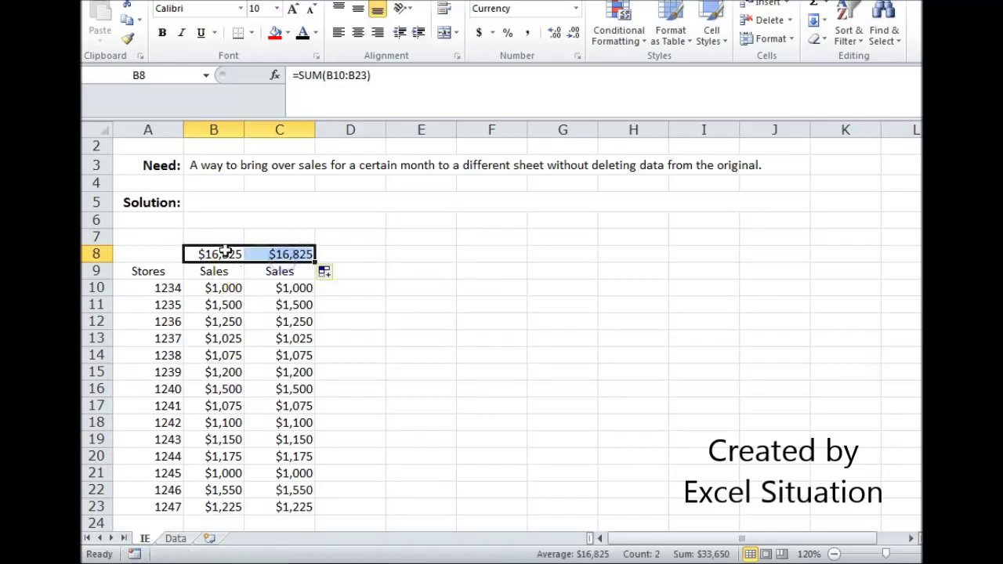
click(284, 340)
click(296, 287)
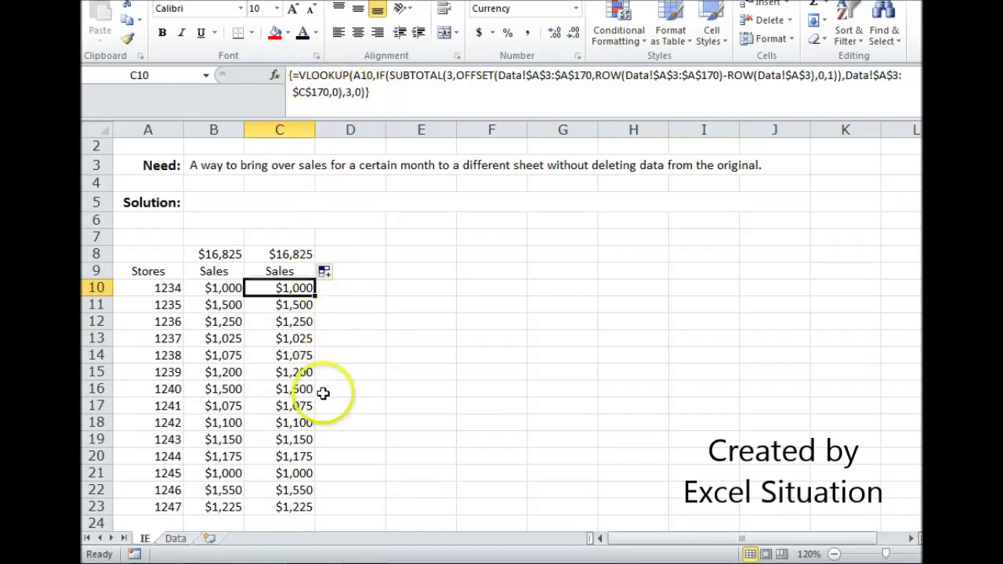
scroll(317, 392, up, 1)
Change the Month filter on the Data sheet to show only October 2014
click(177, 539)
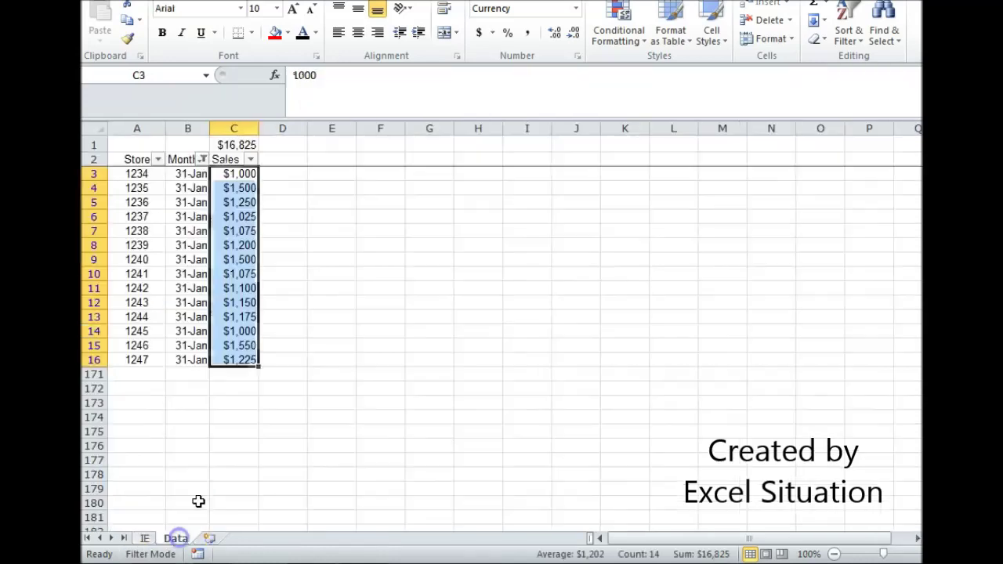
click(202, 159)
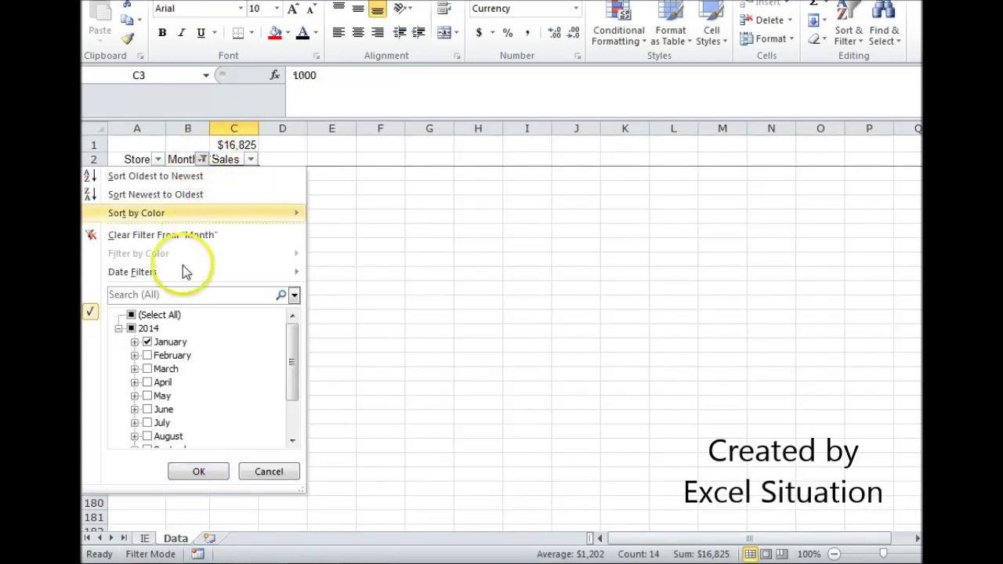
click(137, 314)
click(291, 415)
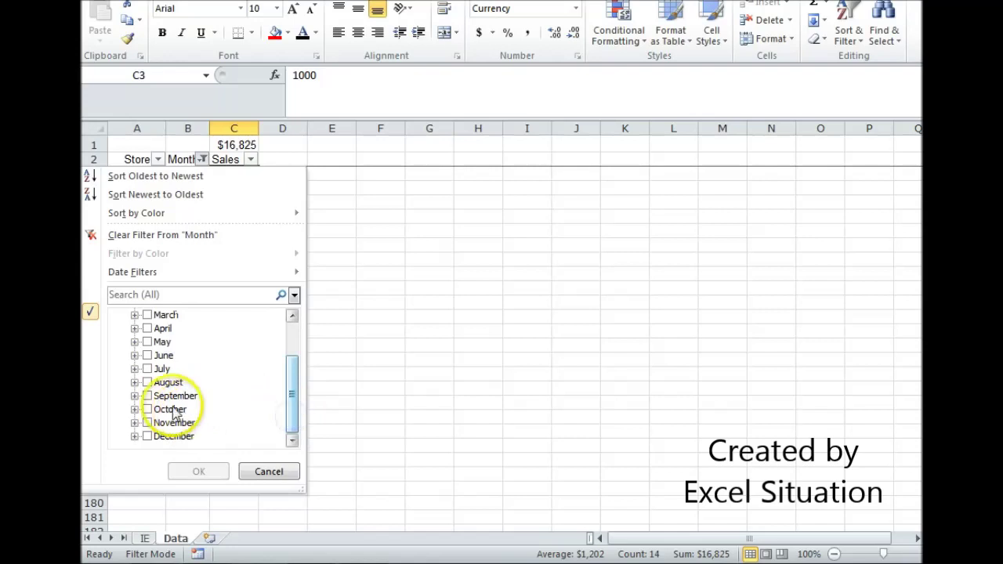
click(148, 409)
click(198, 469)
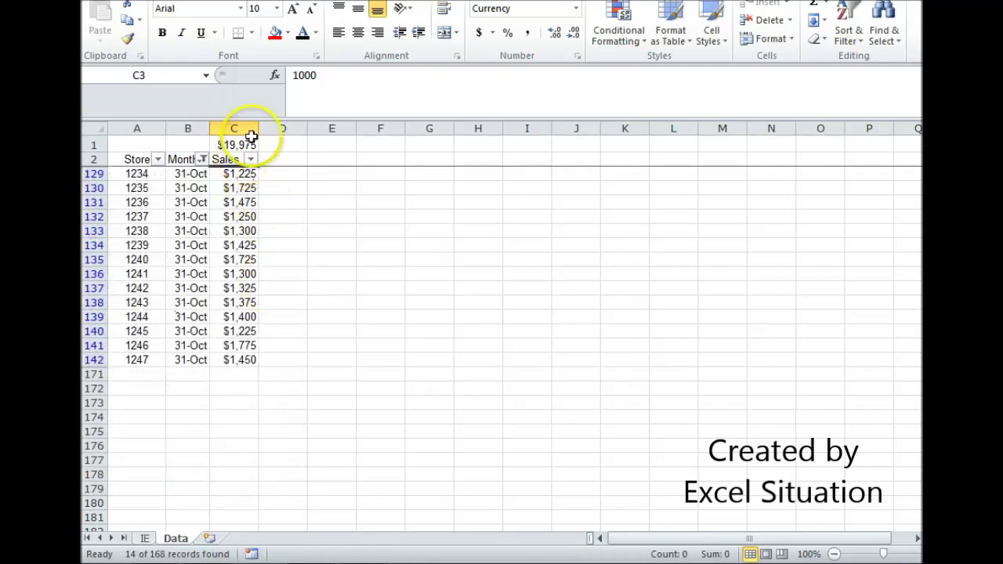
On the IE sheet, check the sales total in C8 and the array lookup result in C10
click(146, 539)
click(278, 275)
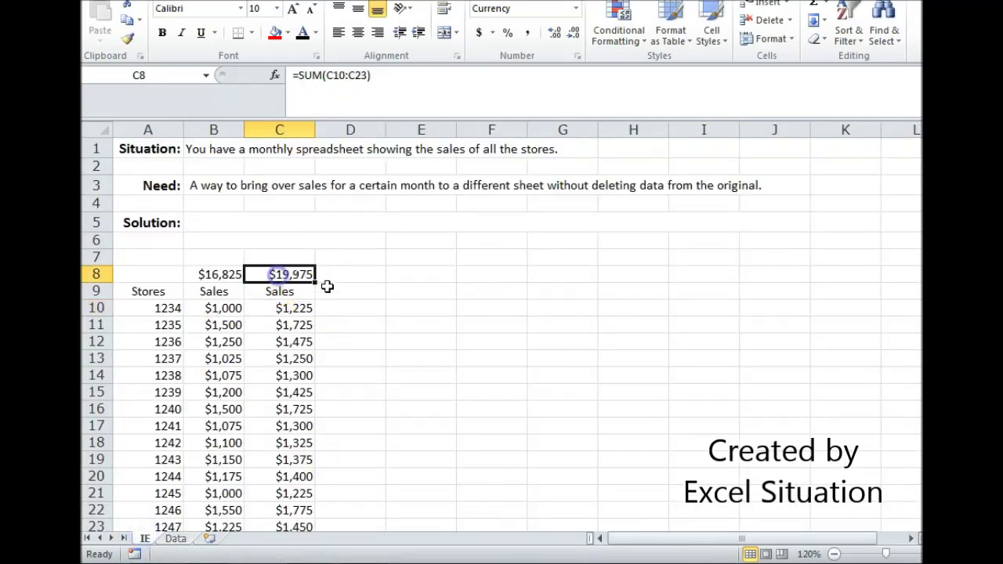
click(271, 312)
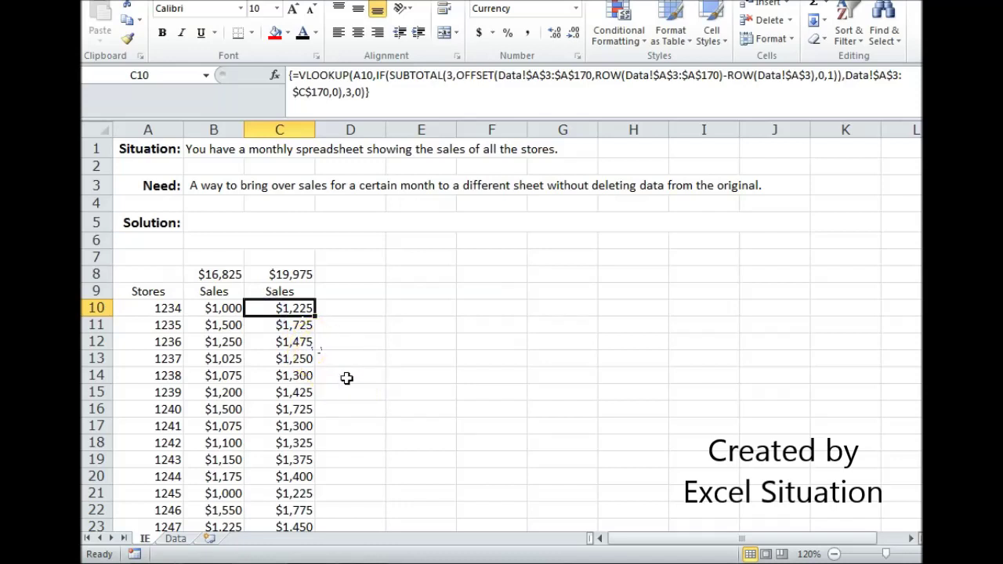
Apply the dark font color to B5:B7 to reveal the solution formula text
drag(209, 224, 208, 252)
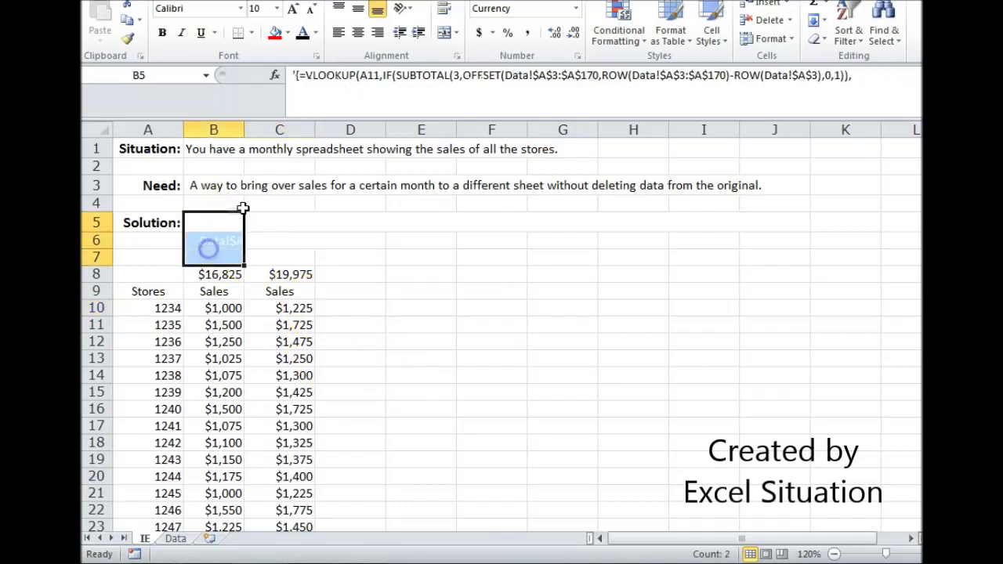
click(303, 33)
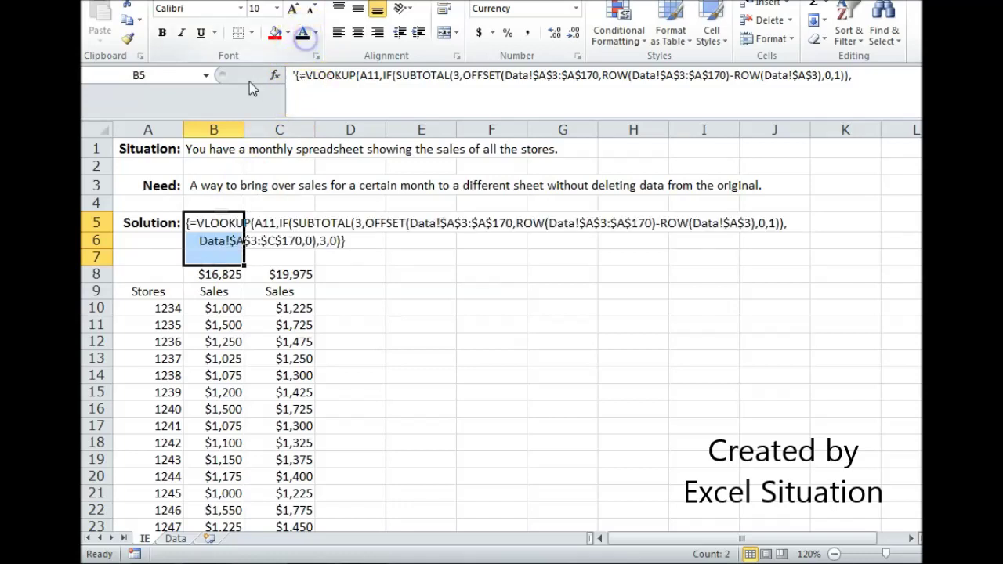
click(137, 184)
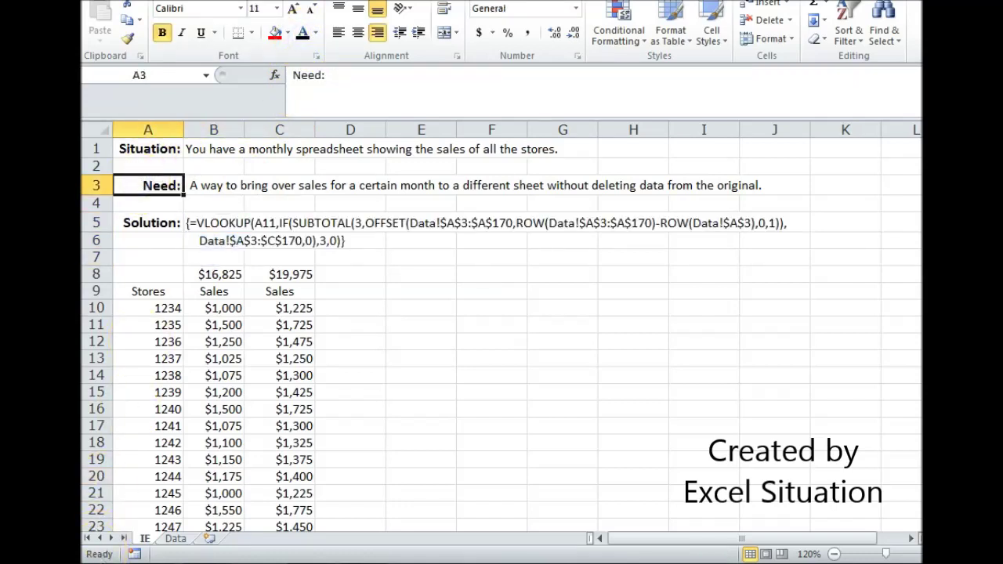